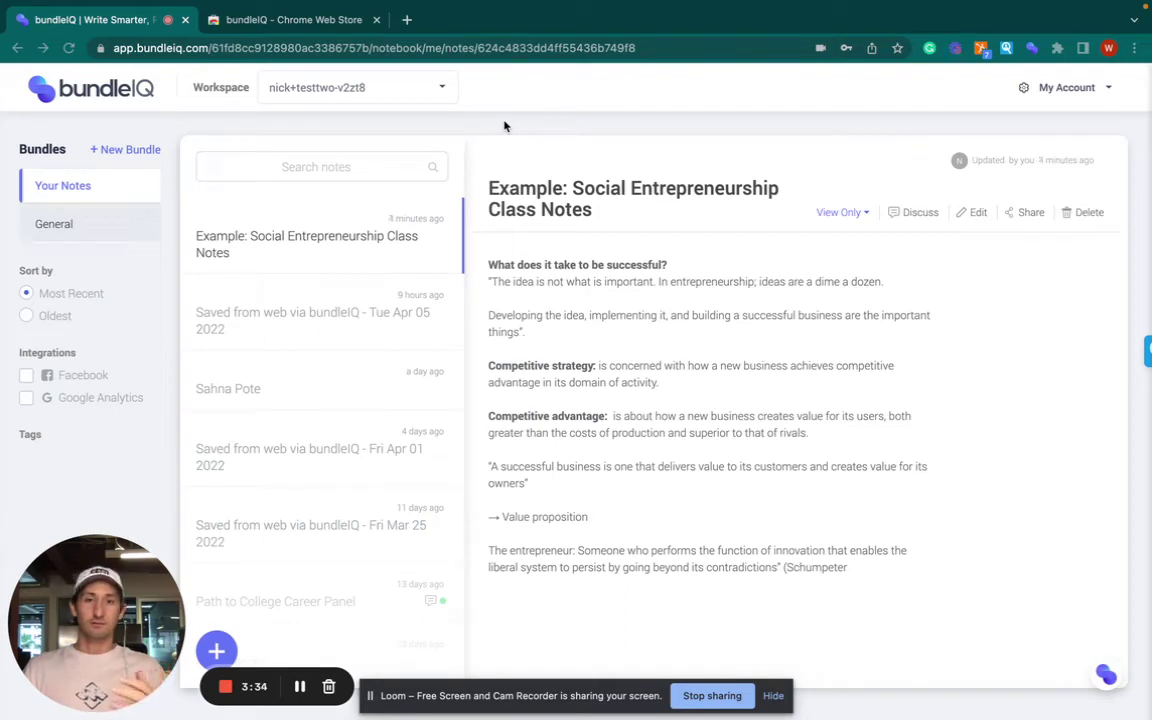
# Switch to the My Library workspace and look at its custom upload dialog for PDF and EPUB files
pyautogui.click(440, 89)
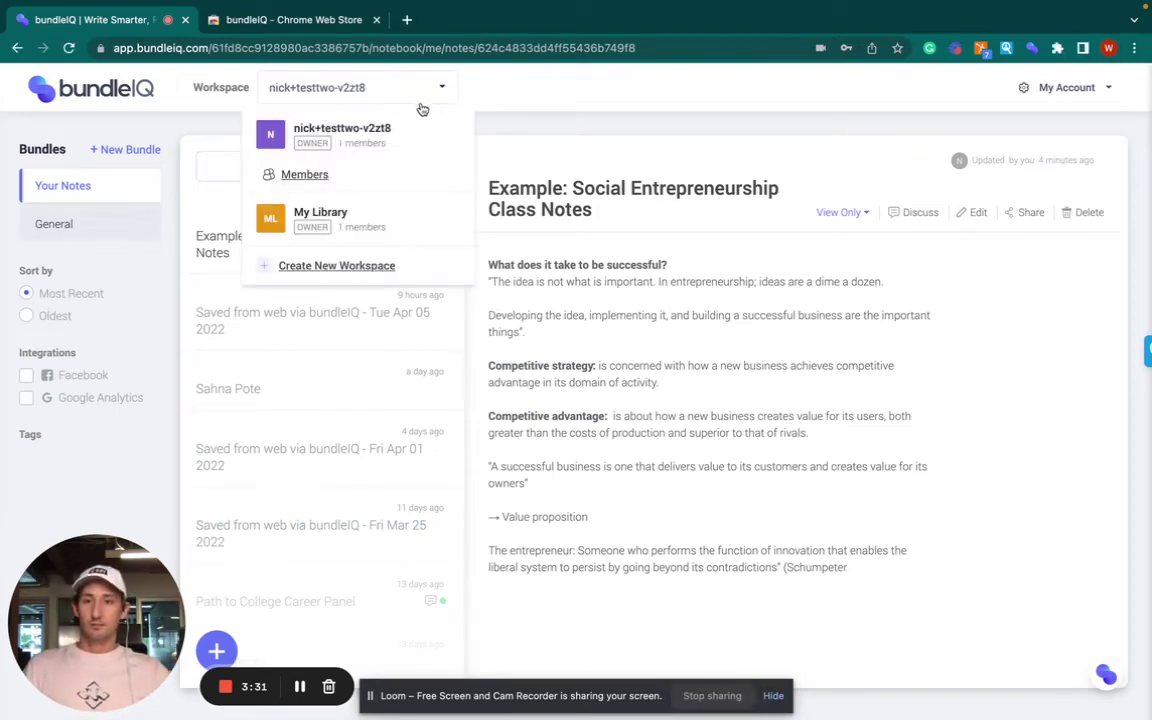
pyautogui.click(398, 226)
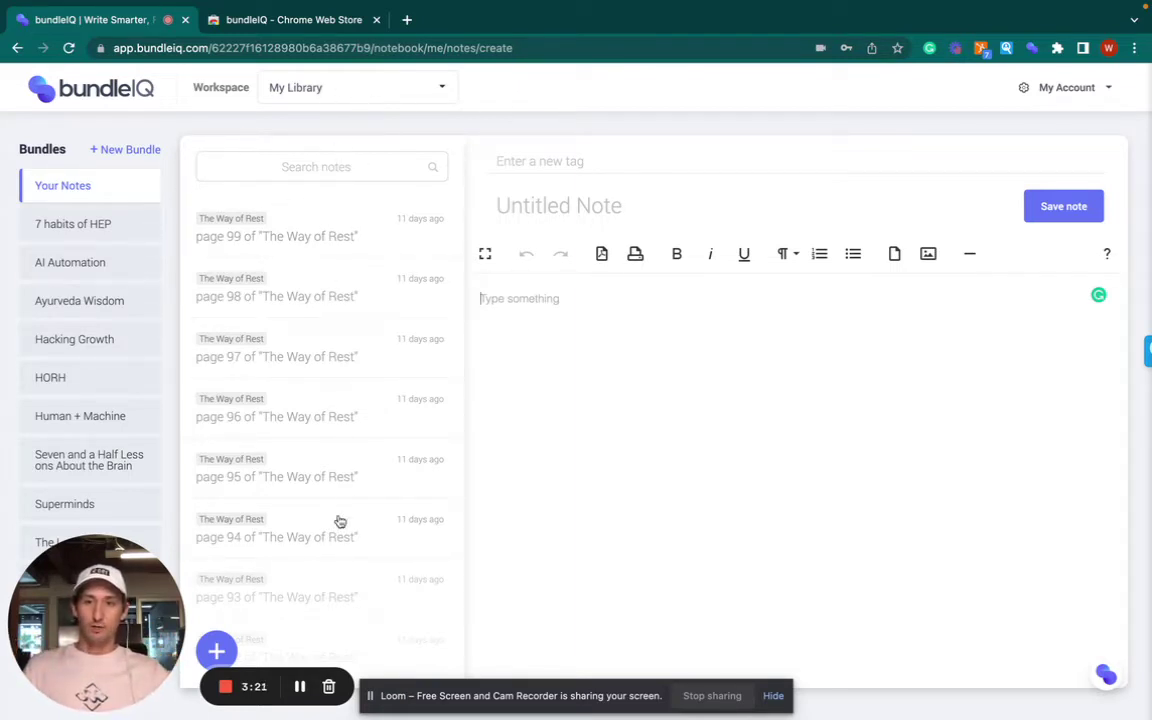
pyautogui.click(216, 651)
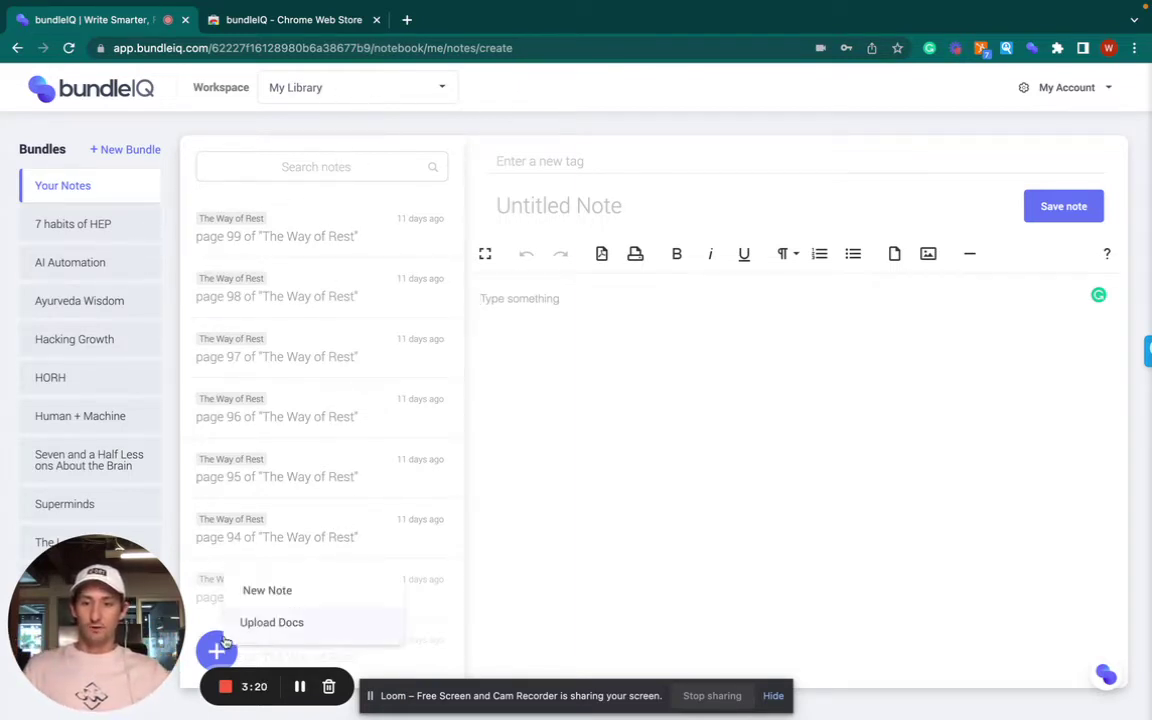
pyautogui.click(291, 623)
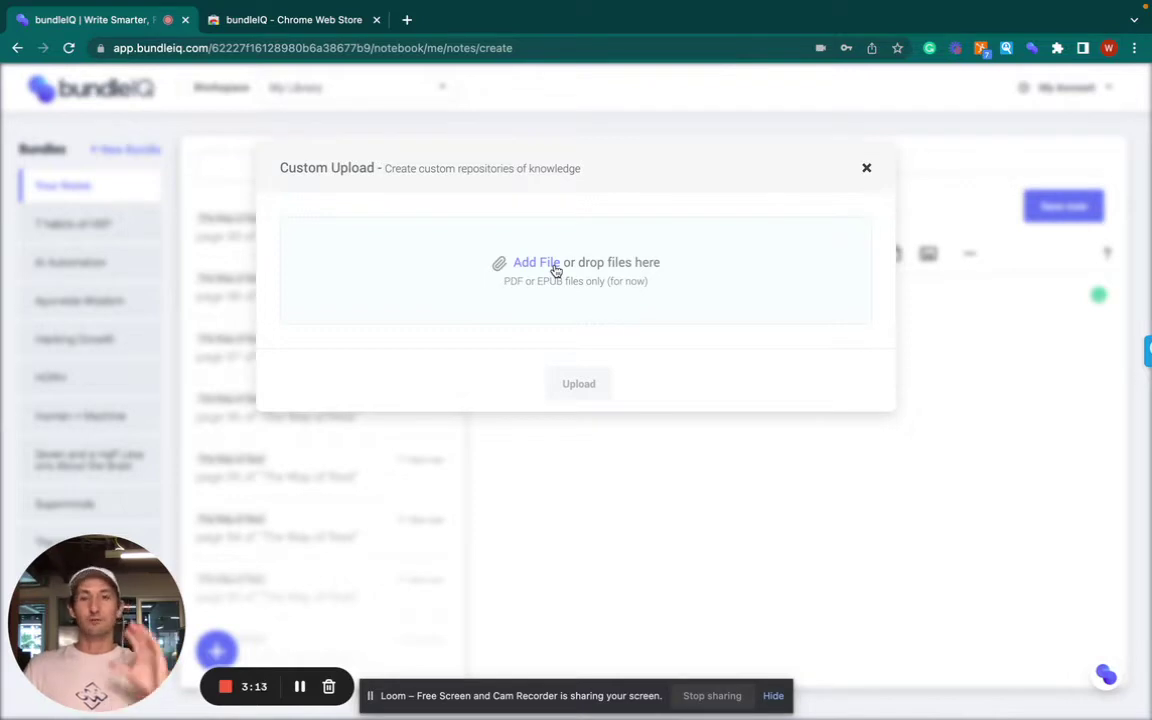
pyautogui.click(866, 170)
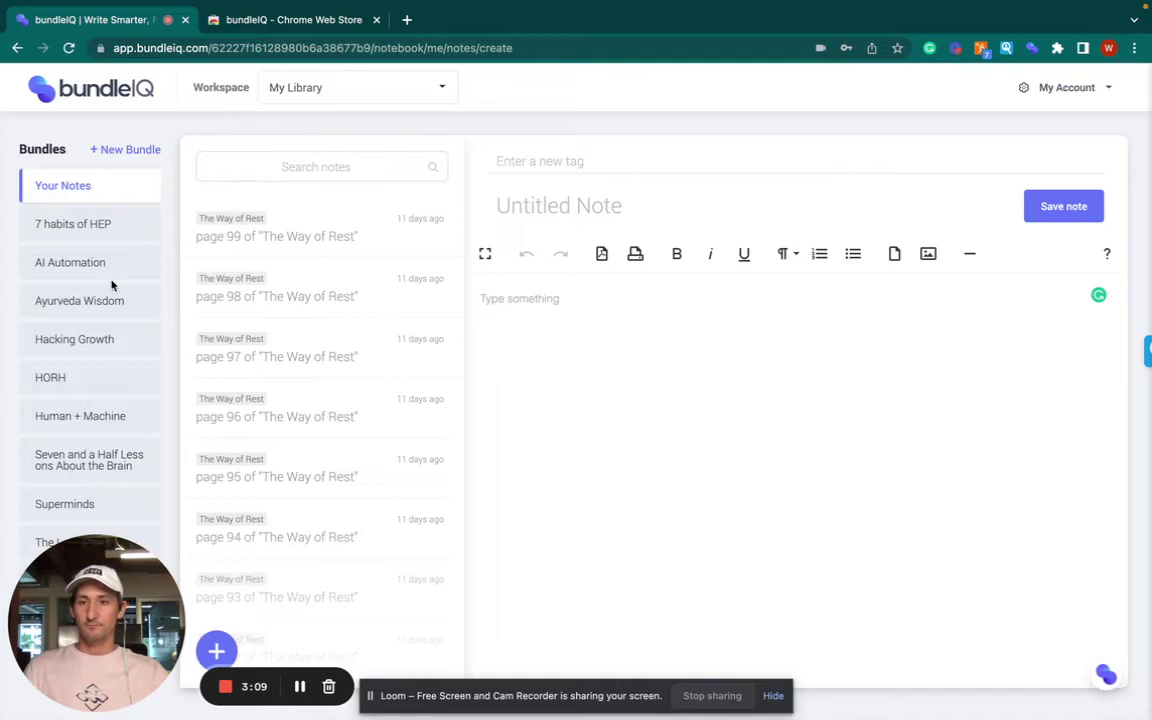
# Examine the list of bundles and the page notes of "The Way of Rest" in the My Library workspace
pyautogui.scroll(-6, 110, 300)
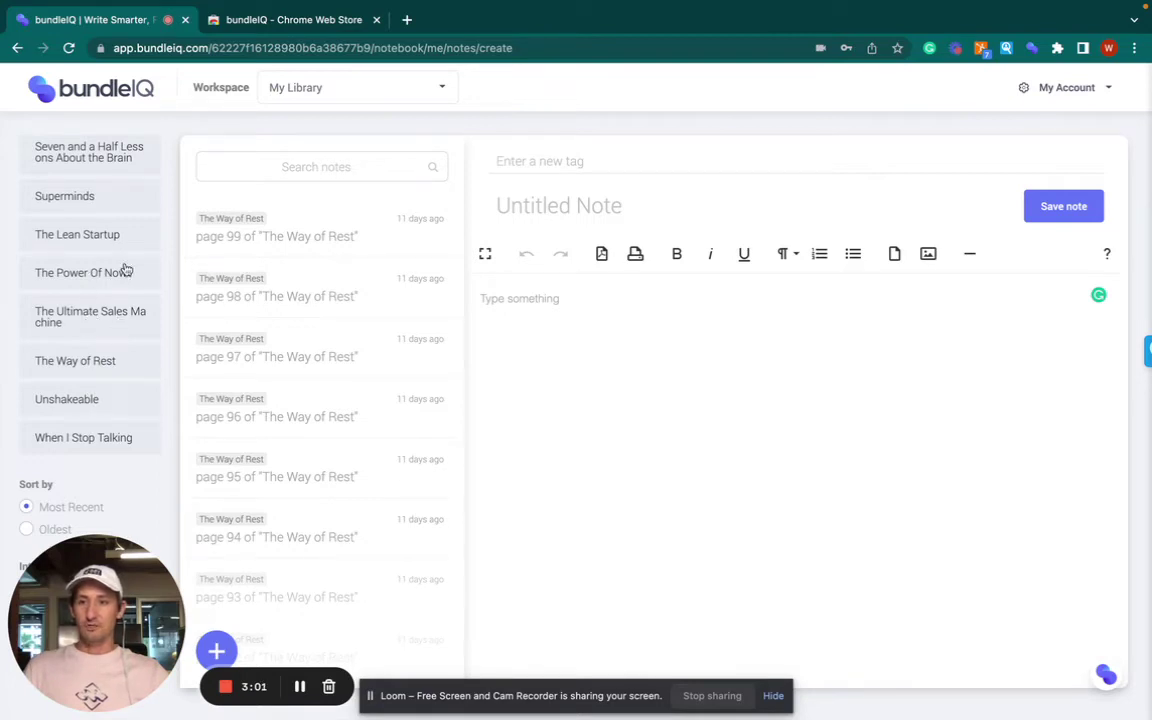
pyautogui.scroll(2, 99, 240)
pyautogui.scroll(5, 99, 235)
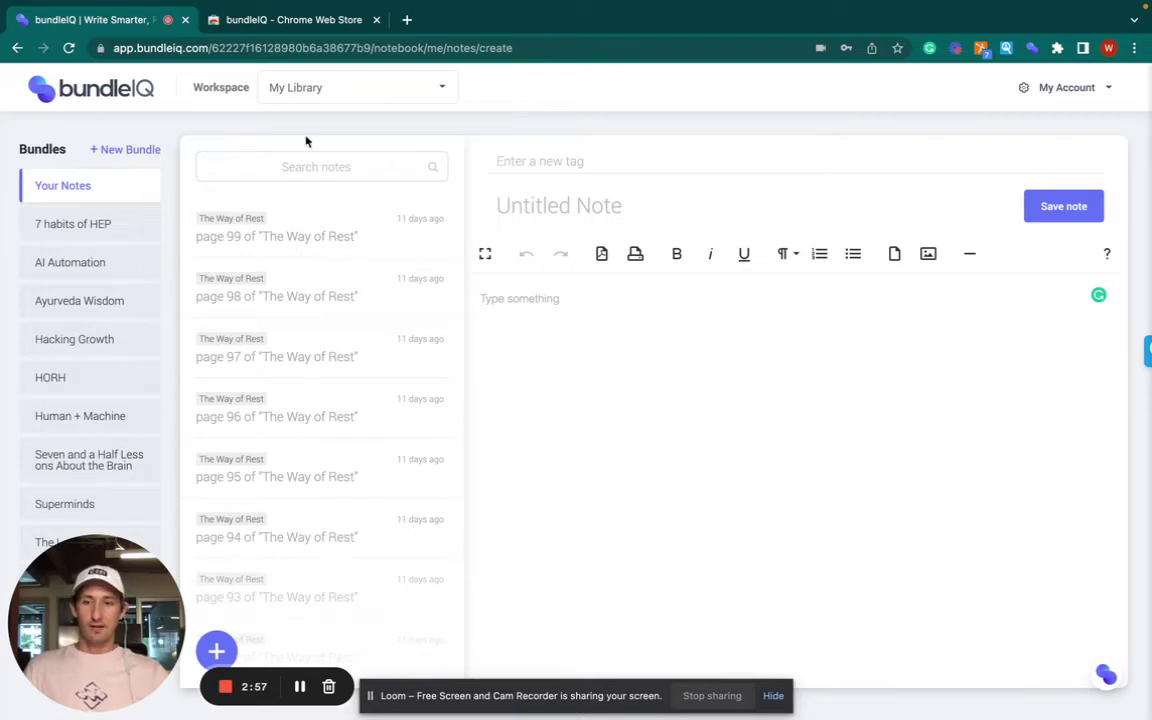
pyautogui.scroll(-3, 391, 256)
pyautogui.scroll(-5, 391, 256)
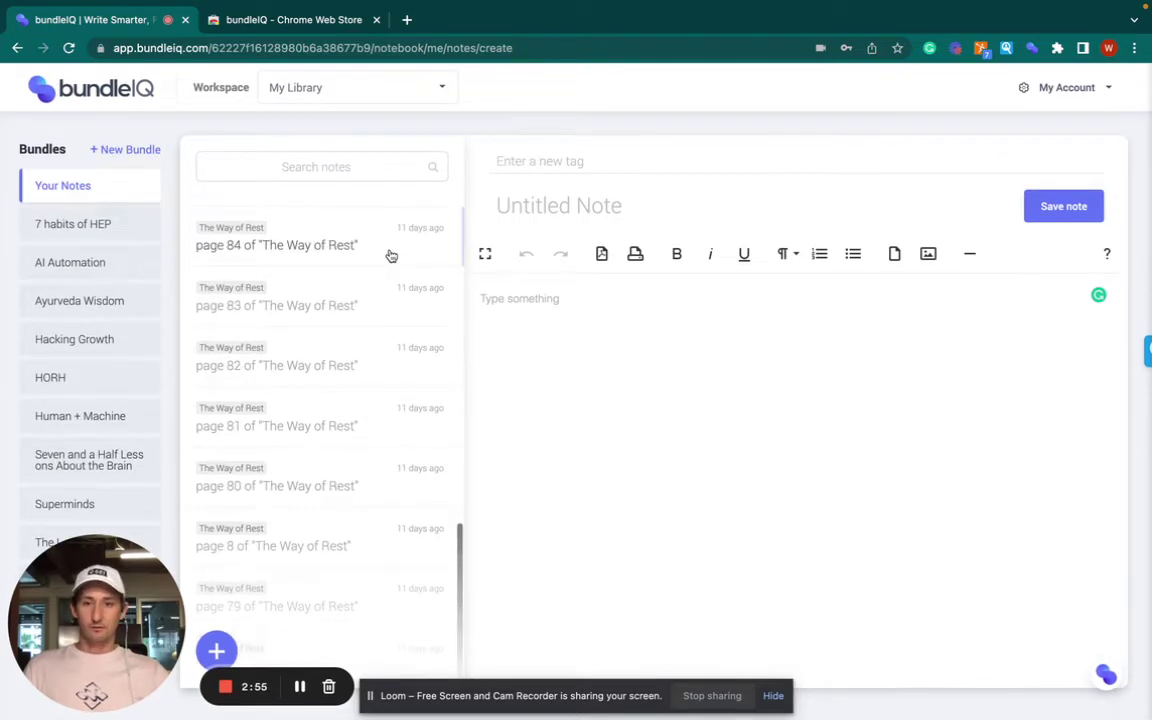
pyautogui.scroll(-10, 391, 256)
pyautogui.scroll(-5, 389, 256)
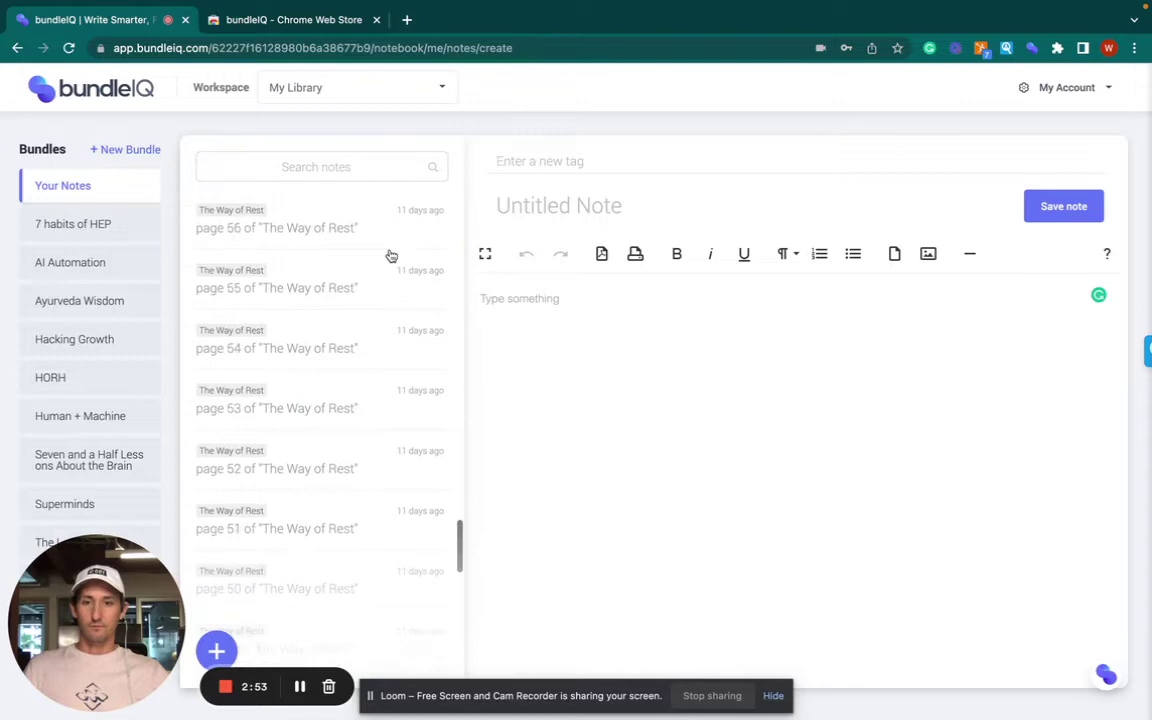
pyautogui.scroll(-6, 372, 405)
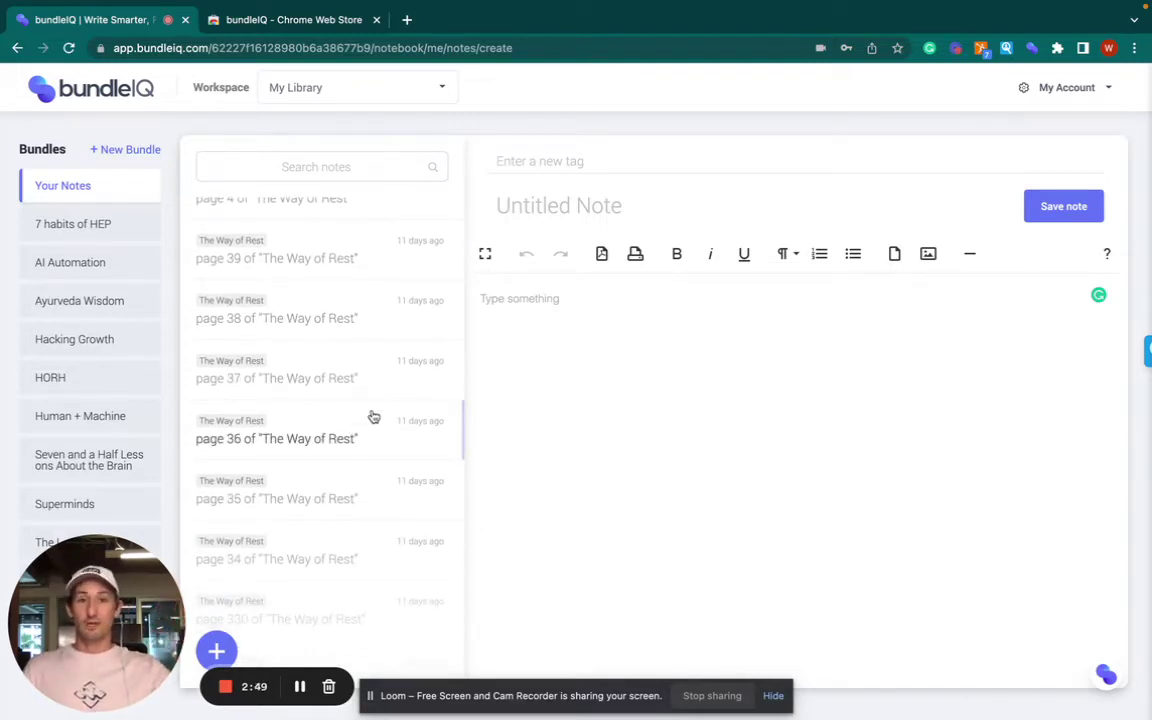
pyautogui.scroll(10, 374, 410)
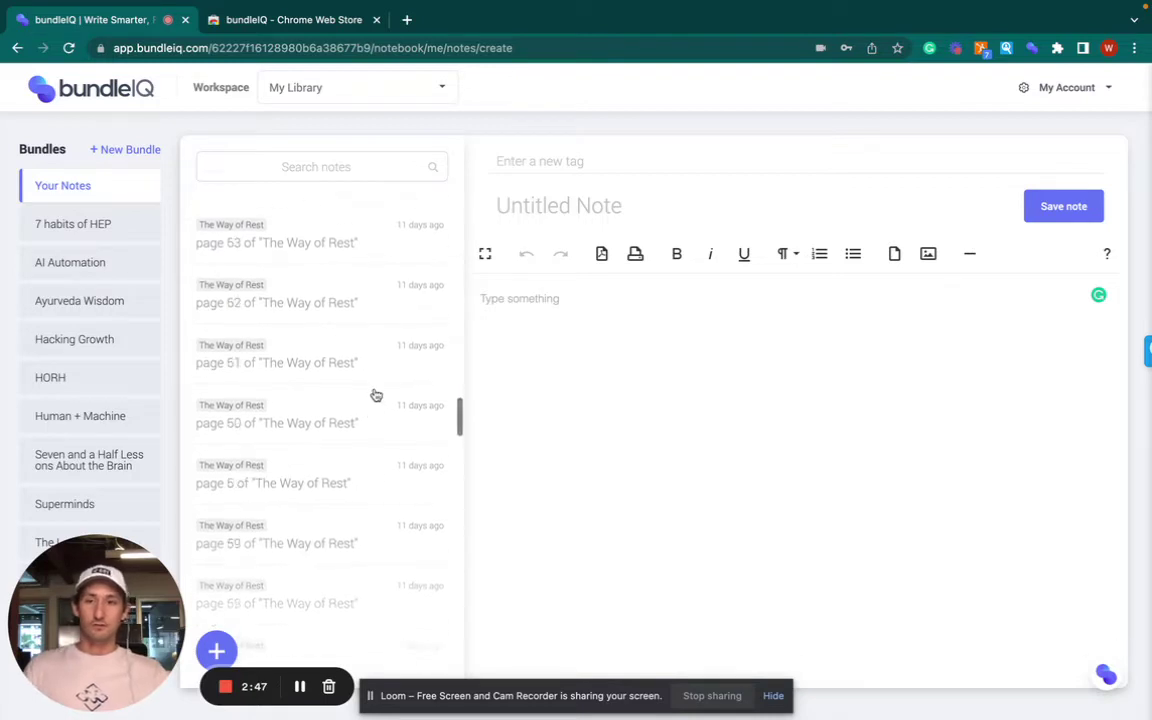
pyautogui.scroll(8, 381, 257)
# Switch back to the personal test workspace and open the "Example: Social Entrepreneurship Class Notes" note for editing
pyautogui.click(400, 92)
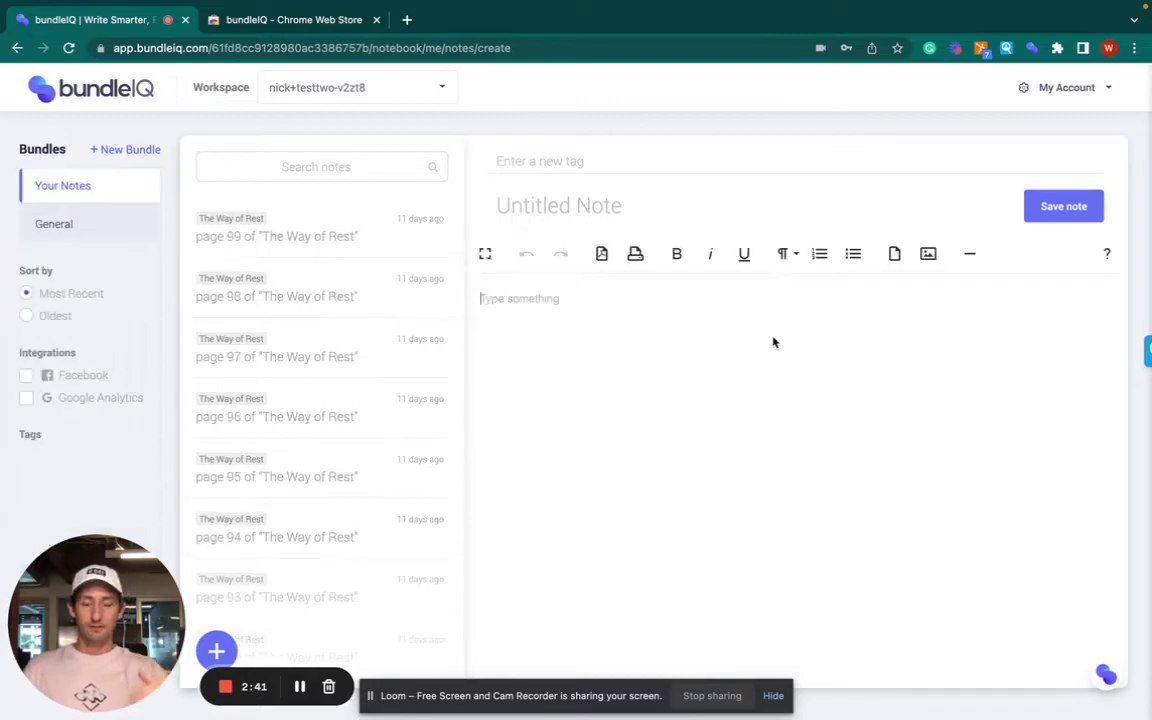
pyautogui.click(362, 230)
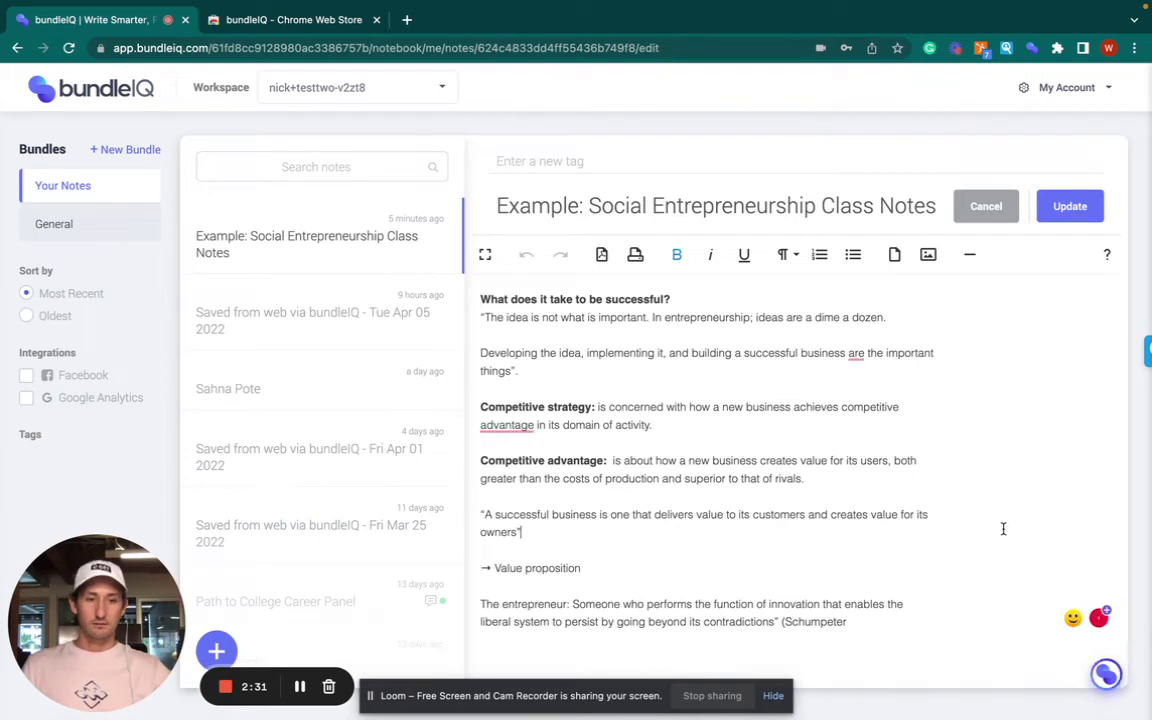
# Show the suggestions for the class notes and read the suggested page 83 of "HORH"
pyautogui.moveTo(1027, 706)
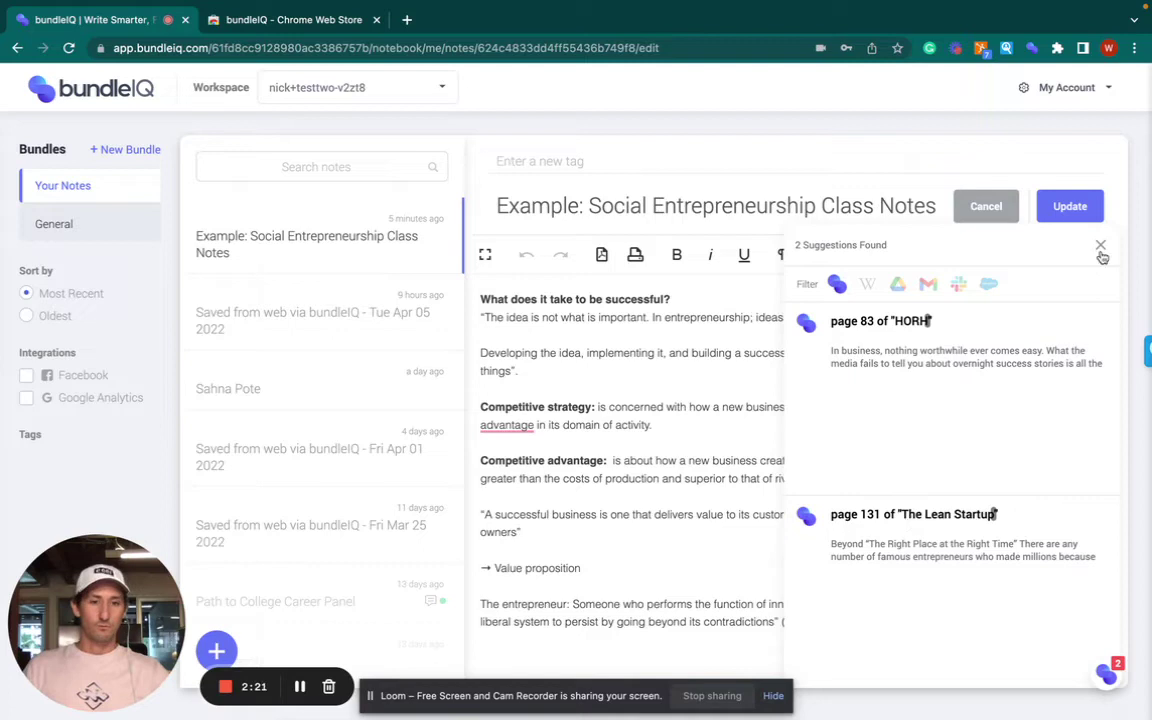
pyautogui.click(680, 368)
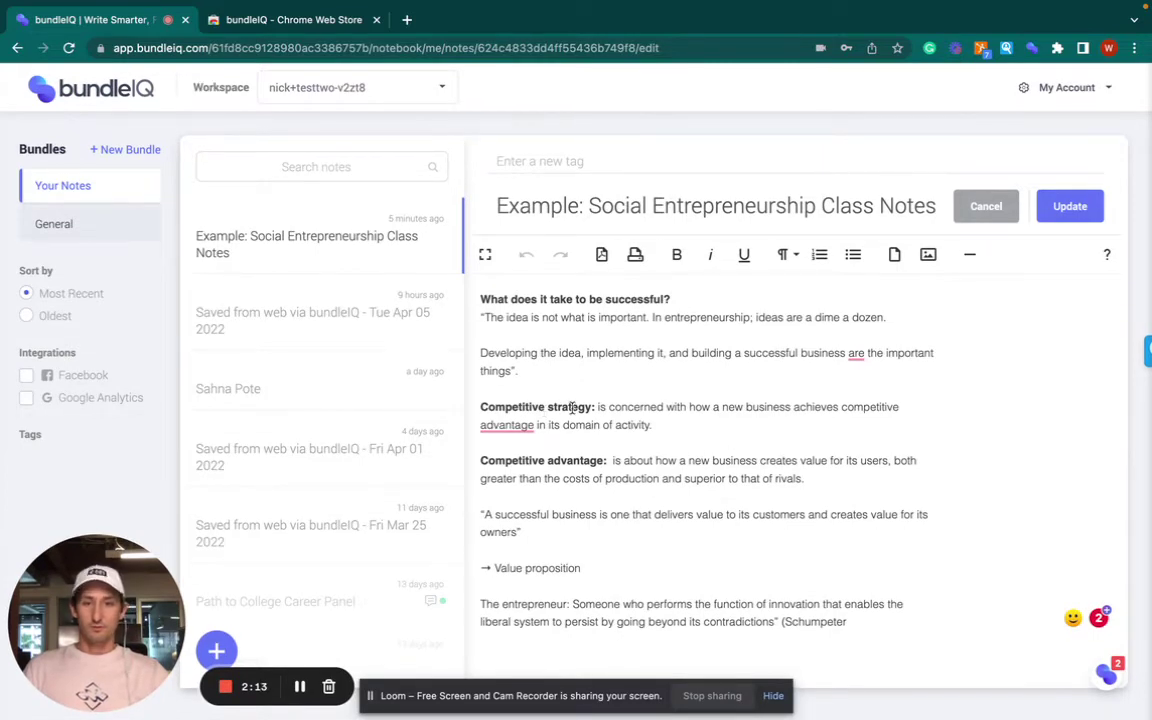
pyautogui.click(1099, 617)
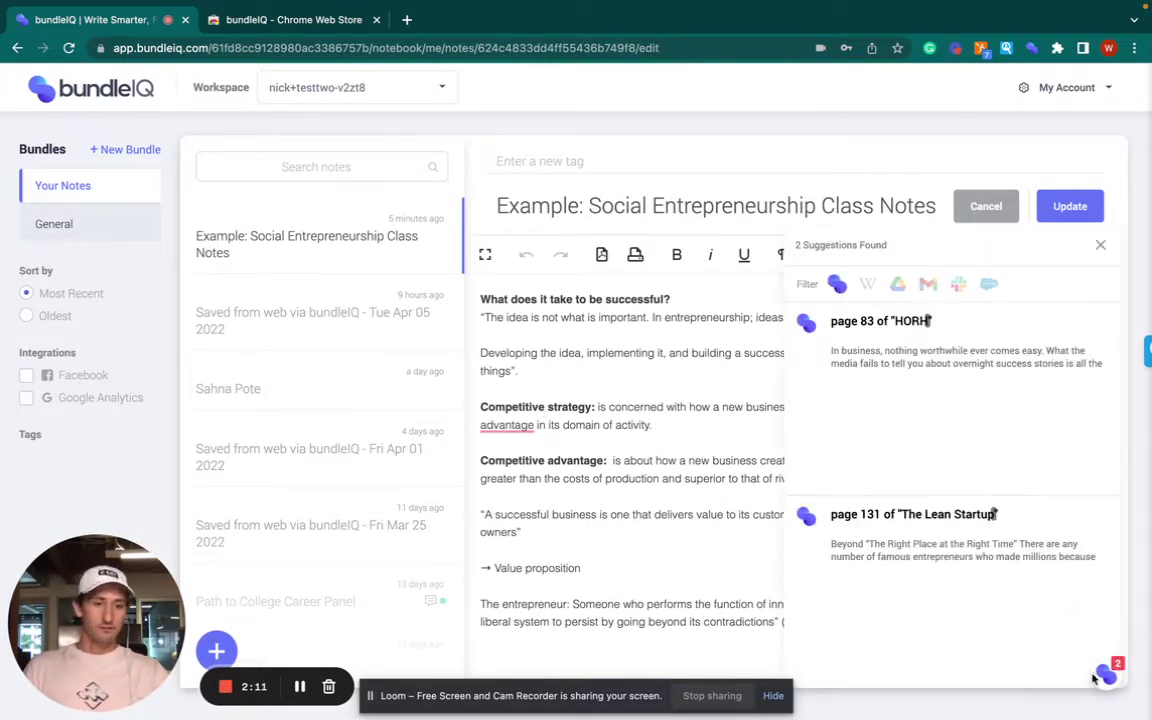
pyautogui.click(993, 393)
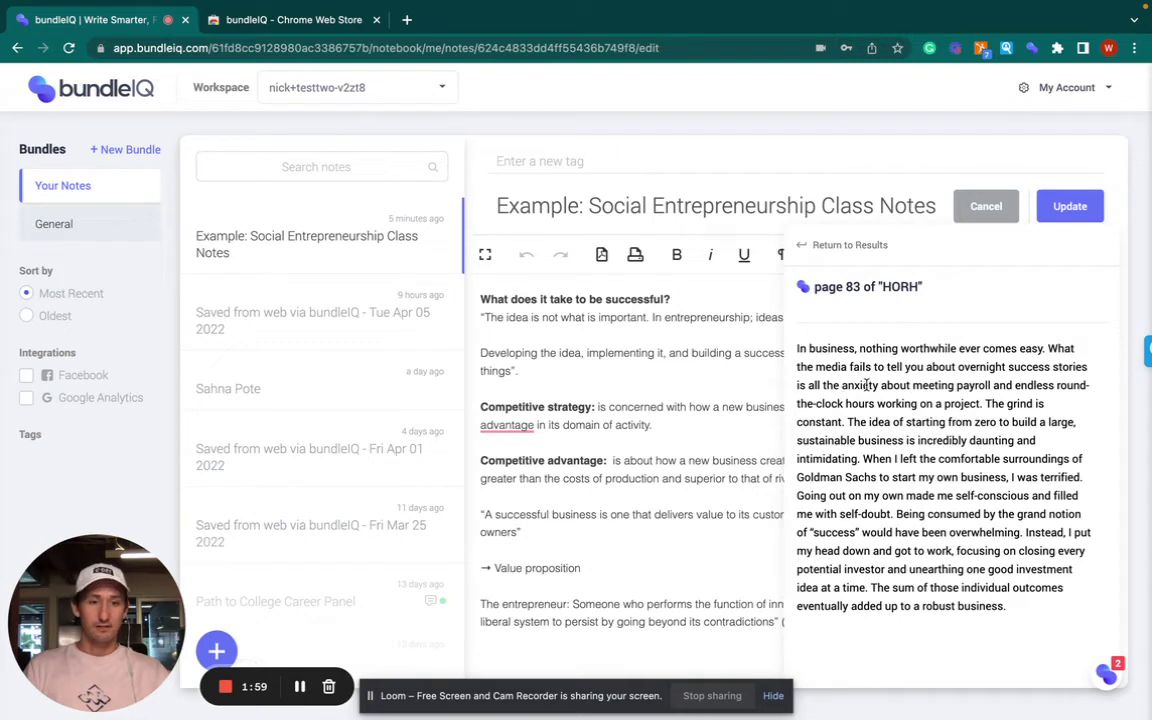
pyautogui.moveTo(899, 385); pyautogui.dragTo(950, 470)
pyautogui.click(952, 475)
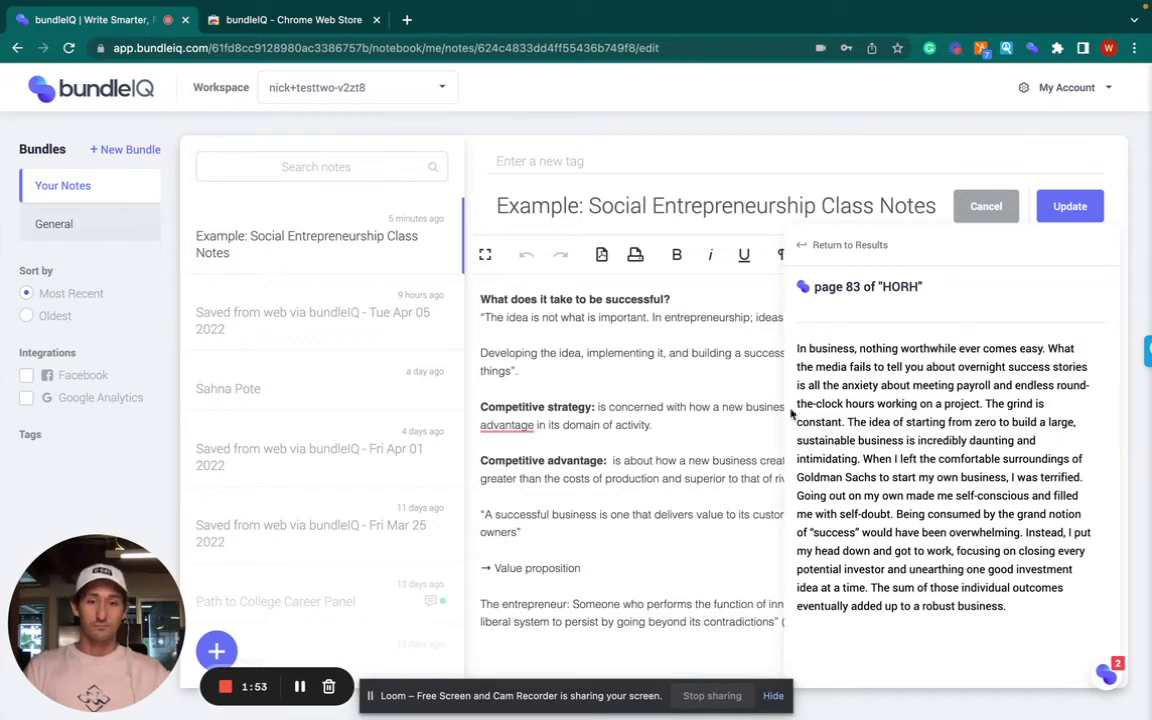
pyautogui.click(615, 325)
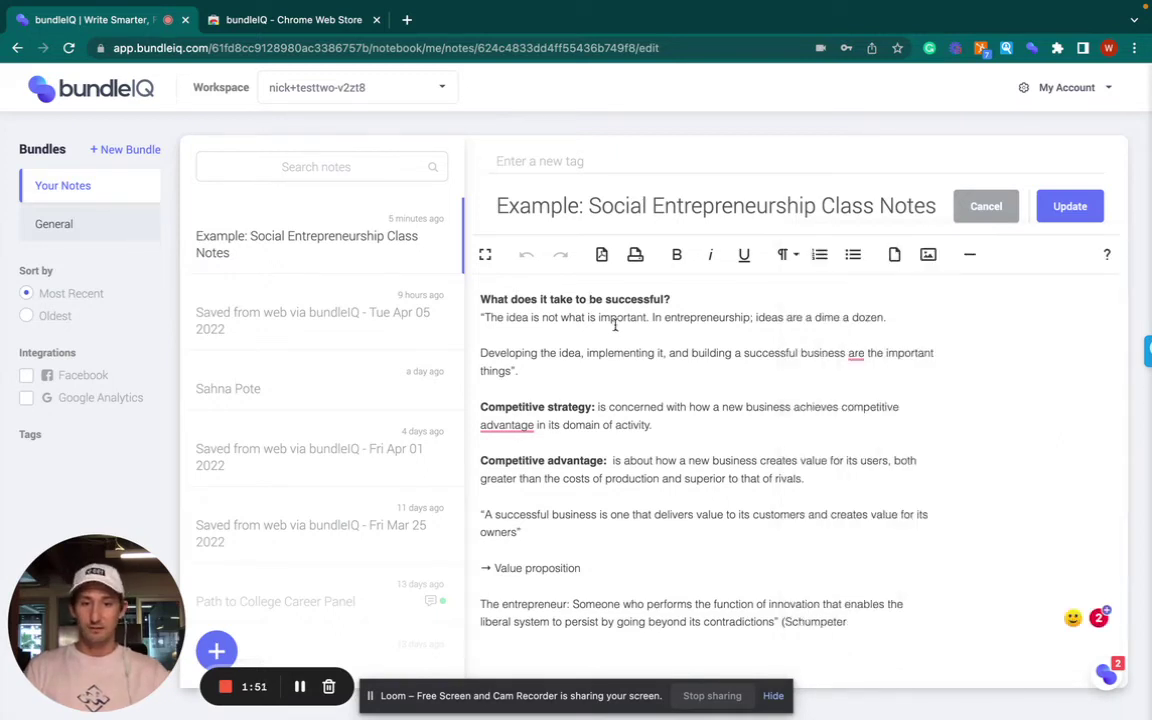
# Return to the suggestion results, read page 131 of "The Lean Startup", and close the suggestions
pyautogui.click(1106, 674)
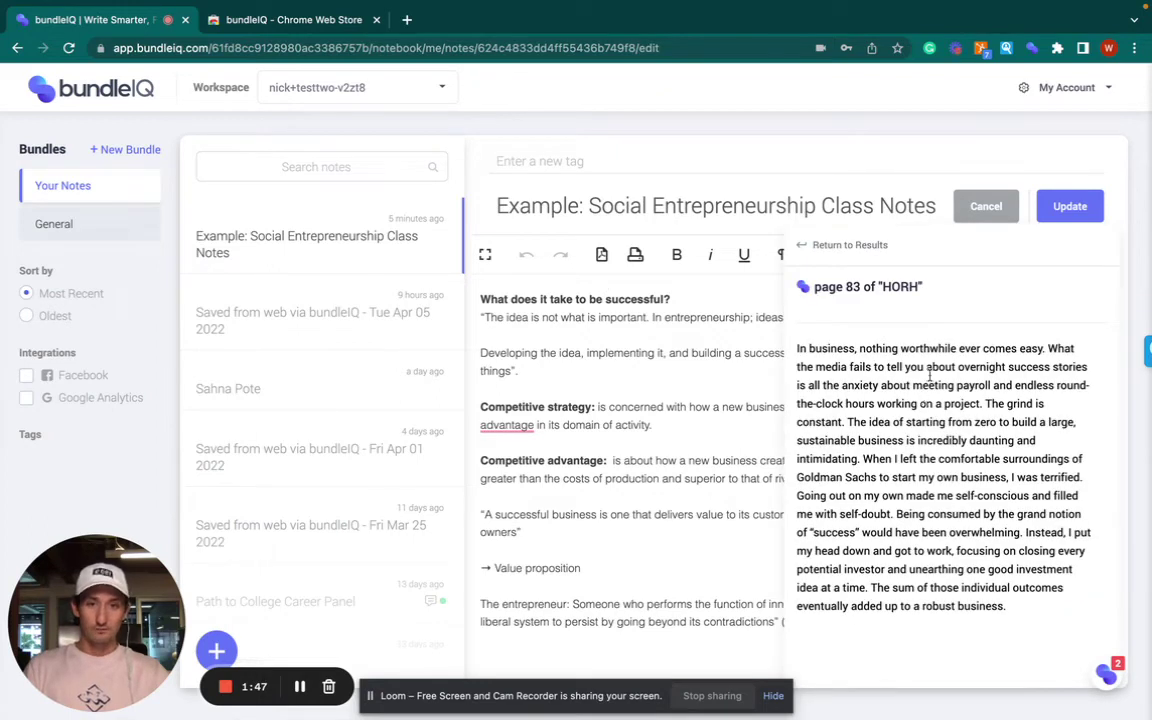
pyautogui.click(874, 249)
pyautogui.click(925, 551)
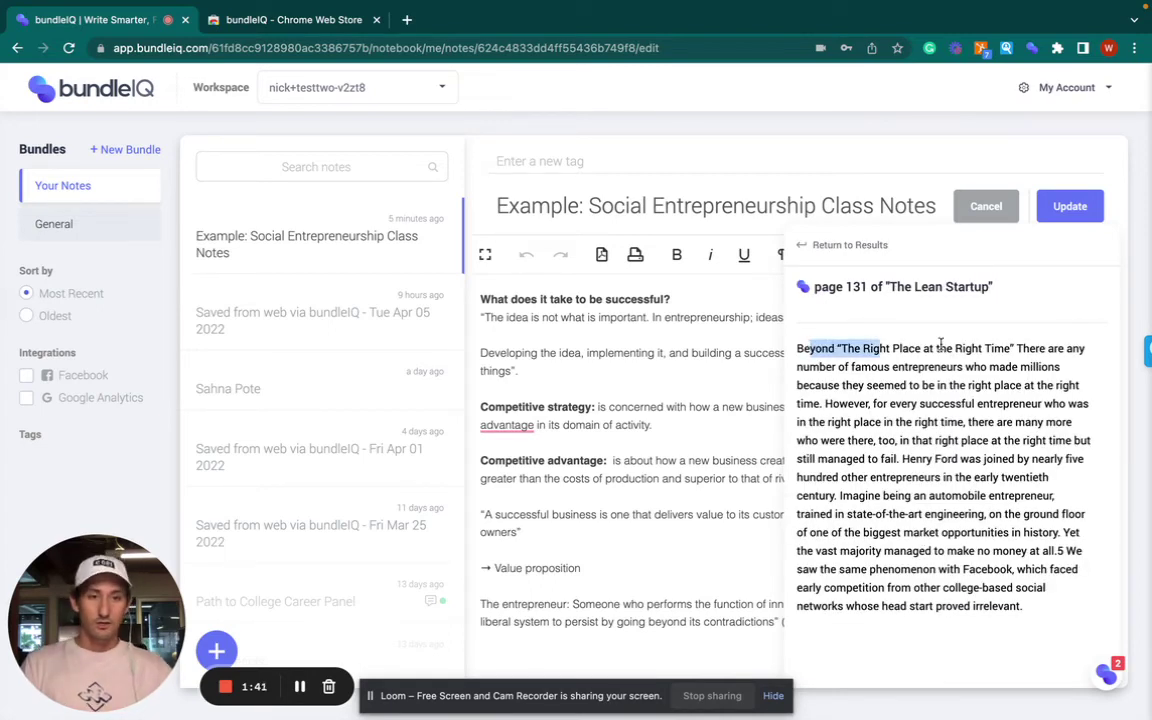
pyautogui.moveTo(940, 343); pyautogui.dragTo(1067, 368)
pyautogui.click(973, 373)
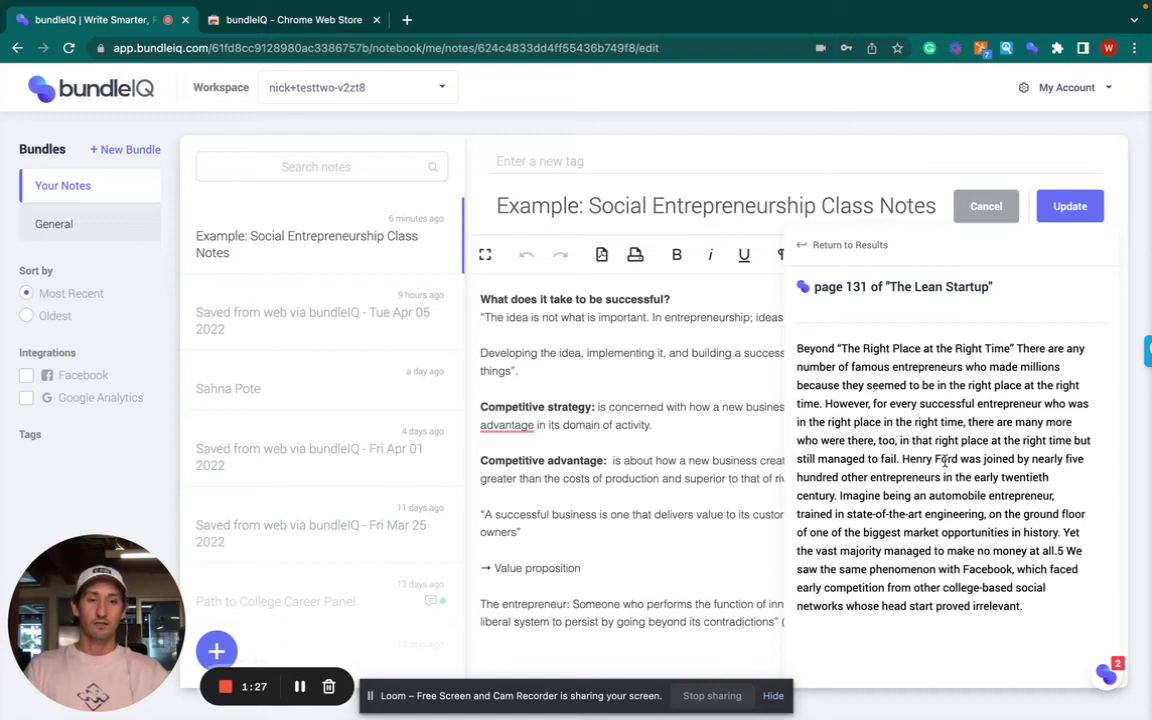
pyautogui.moveTo(944, 459); pyautogui.dragTo(1052, 560)
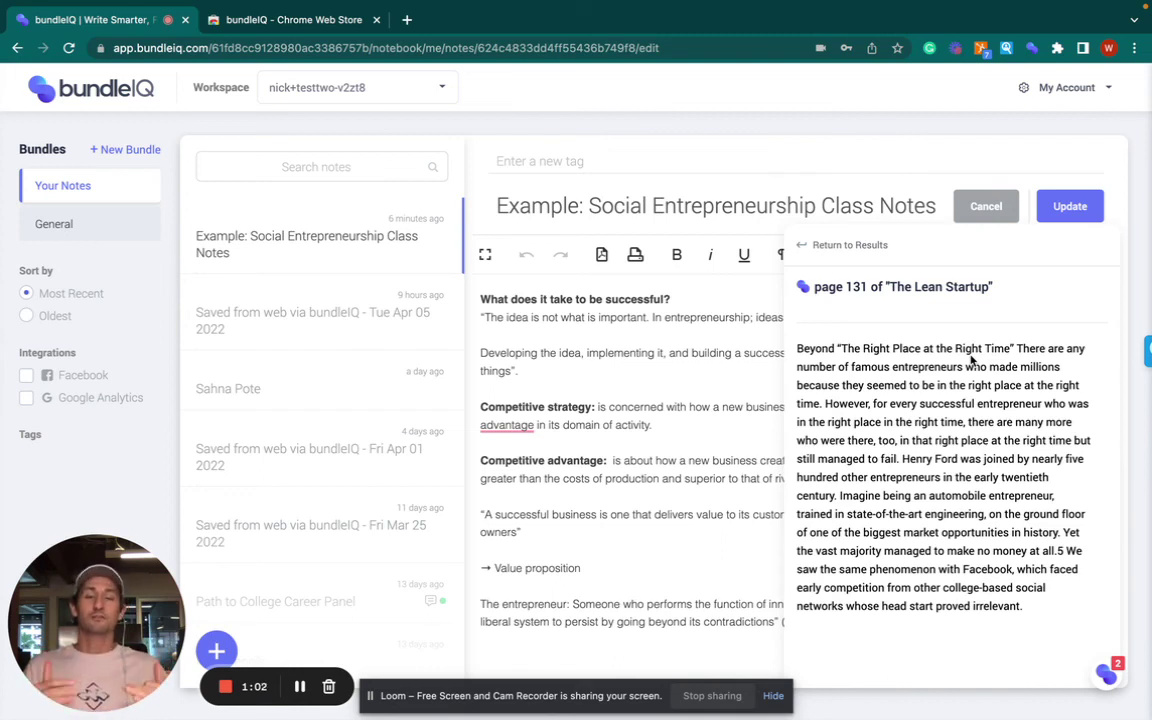
pyautogui.click(834, 250)
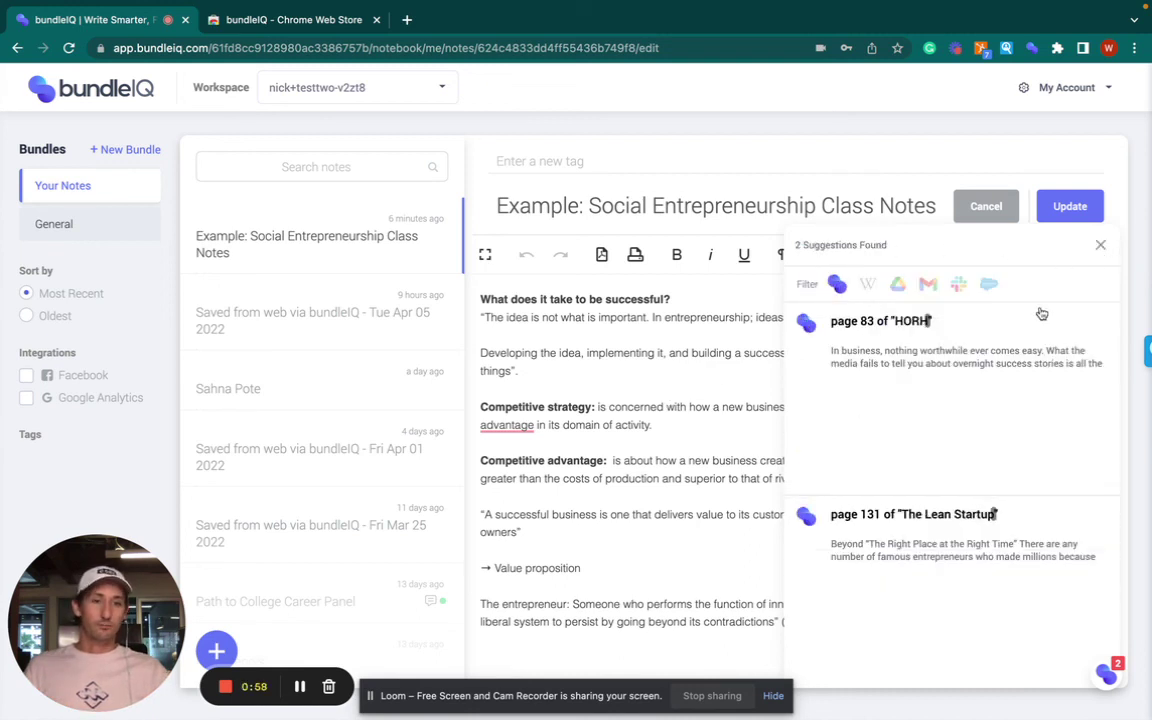
pyautogui.click(930, 300)
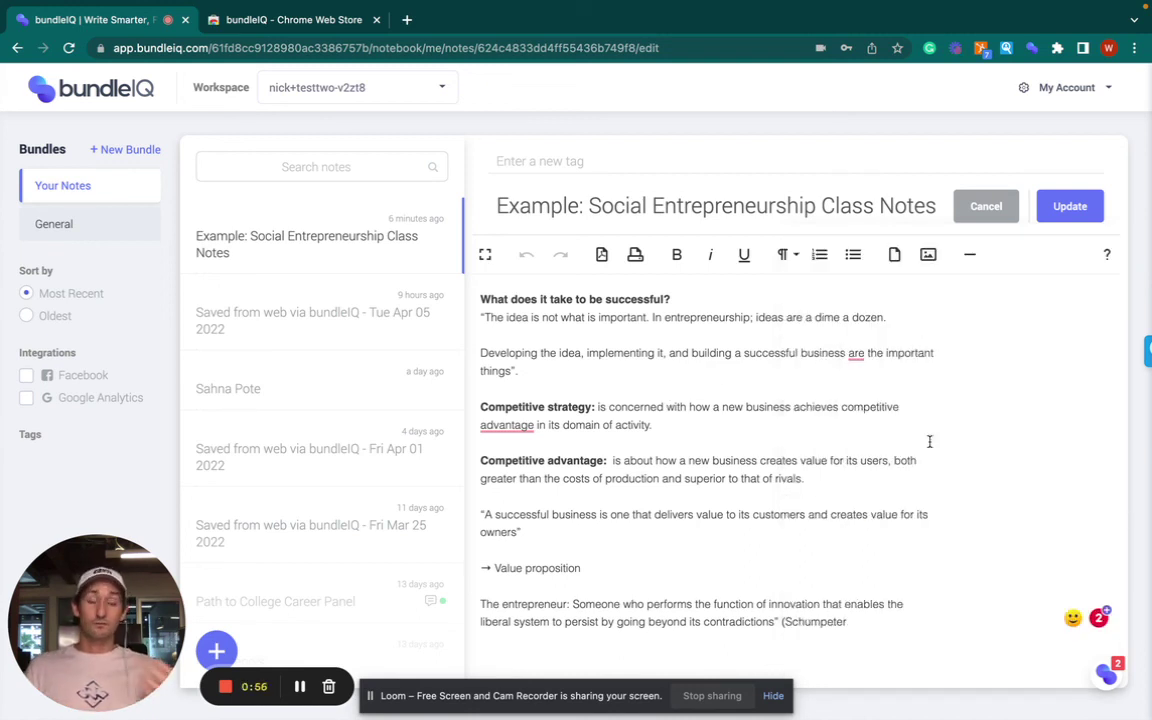